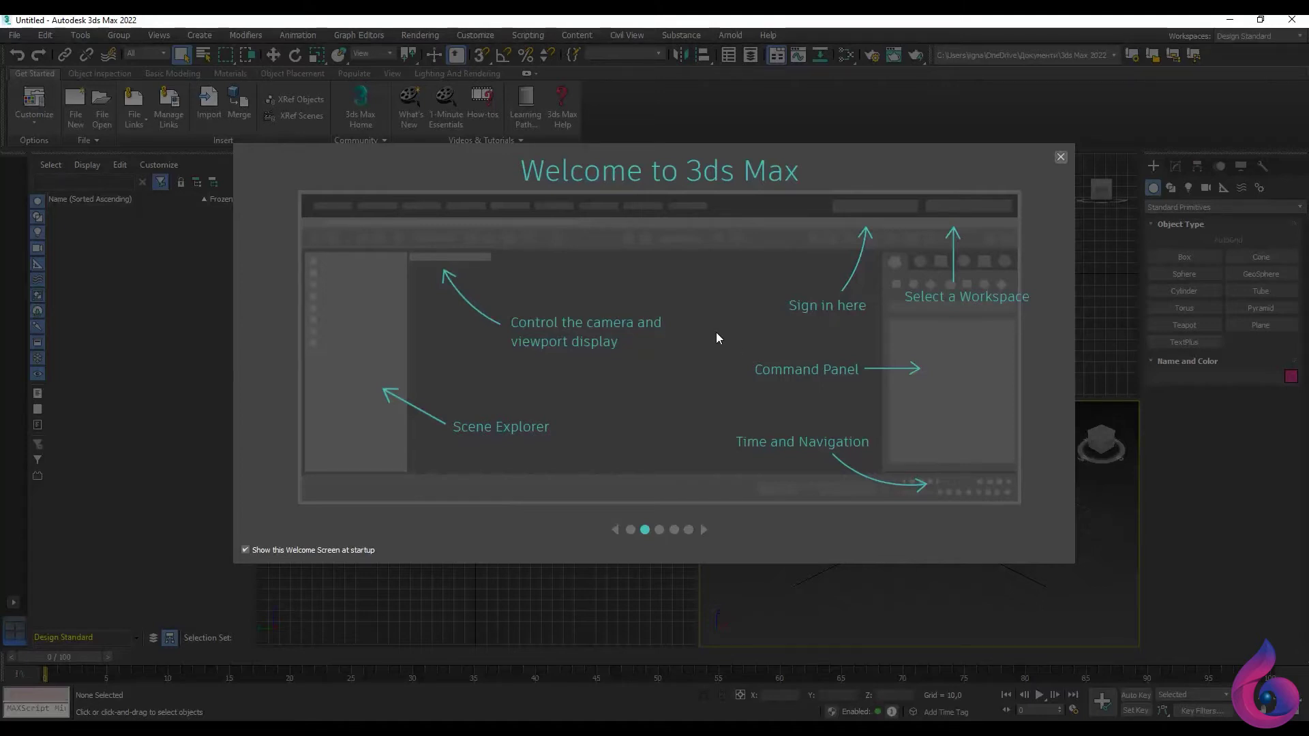
- Page through the welcome tour slides from Welcome to 3ds Max to Scene Safety Improvements
{"action": "left_click", "coordinate": [631, 531]}
{"action": "left_click", "coordinate": [645, 532]}
{"action": "left_click", "coordinate": [660, 531]}
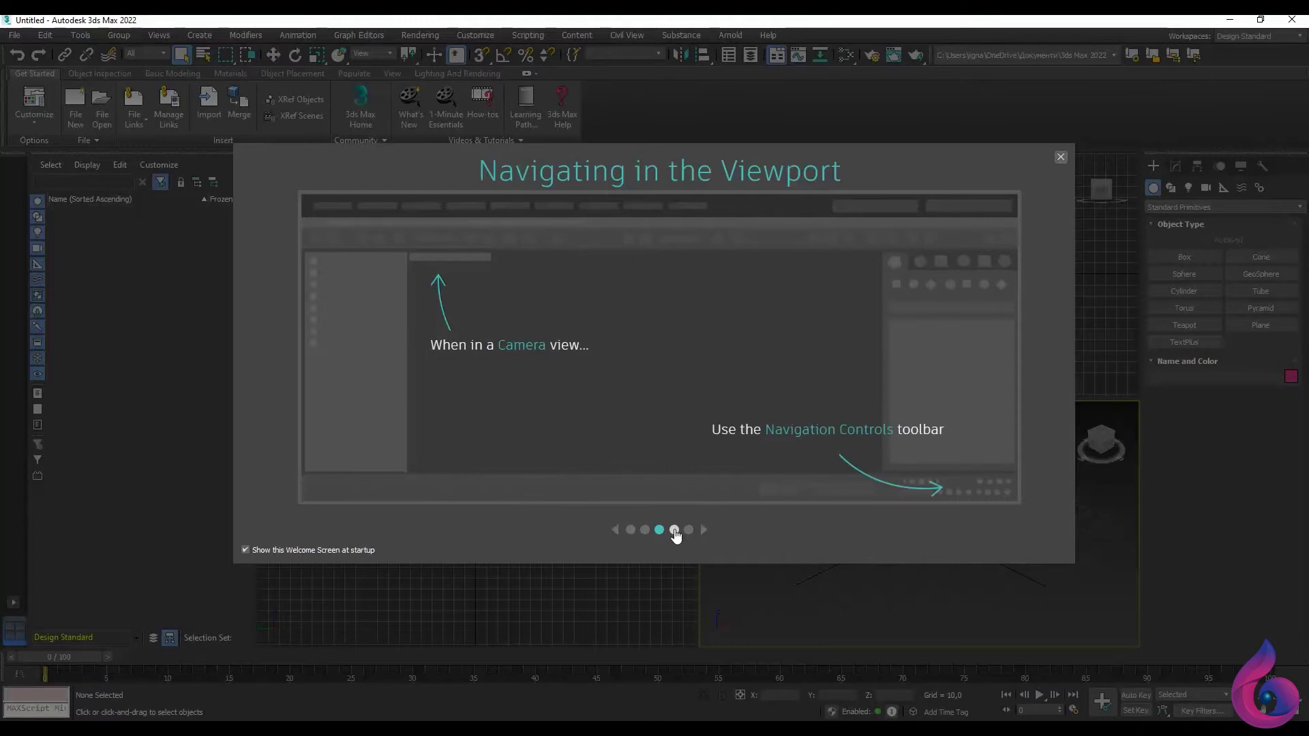
{"action": "left_click", "coordinate": [675, 531]}
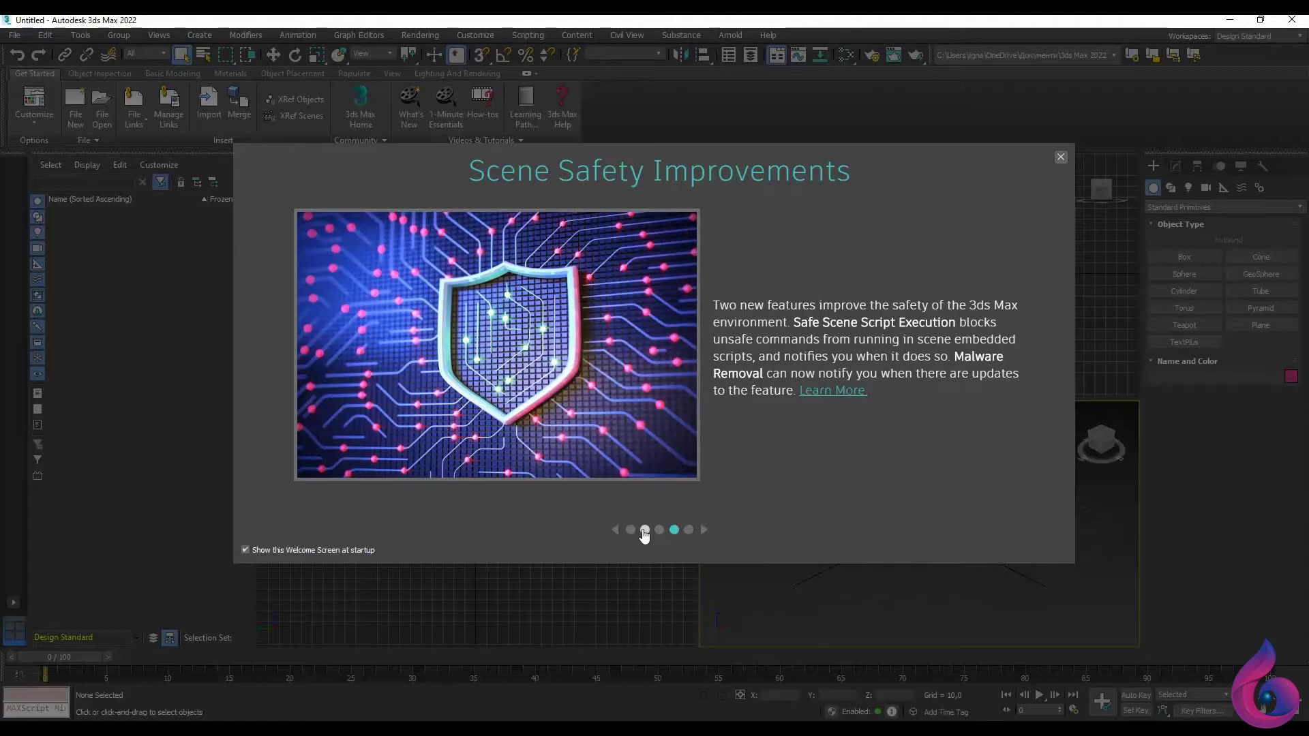
- Revisit the welcome slides and advance to the final Next Steps slide
{"action": "left_click", "coordinate": [644, 531]}
{"action": "left_click", "coordinate": [660, 530]}
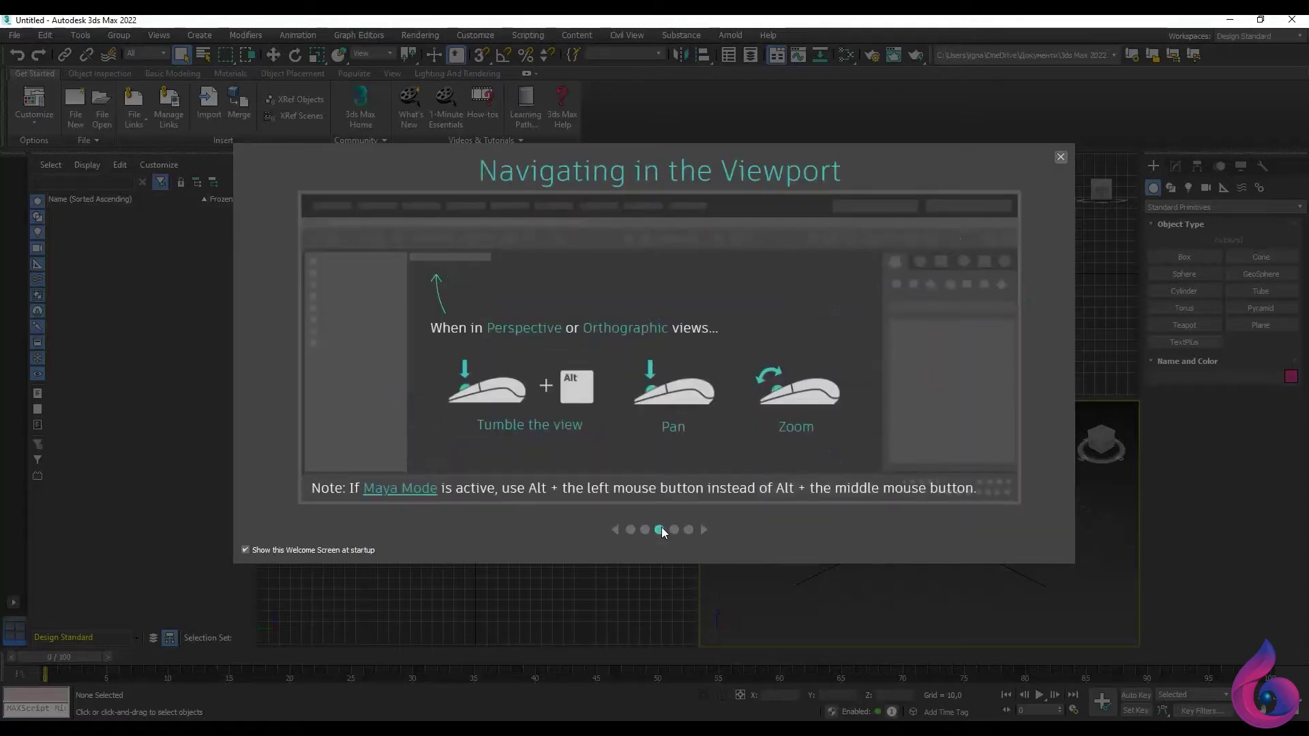
{"action": "left_click", "coordinate": [674, 530]}
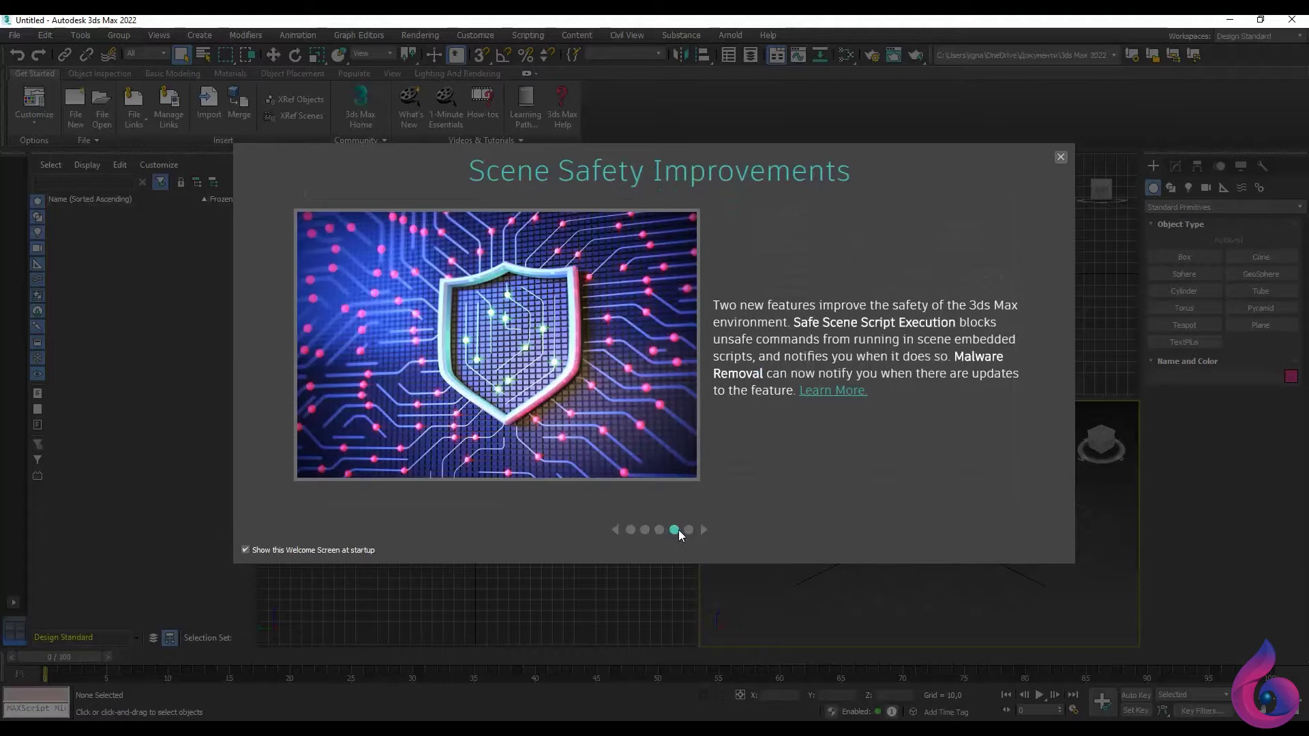
{"action": "left_click", "coordinate": [689, 530]}
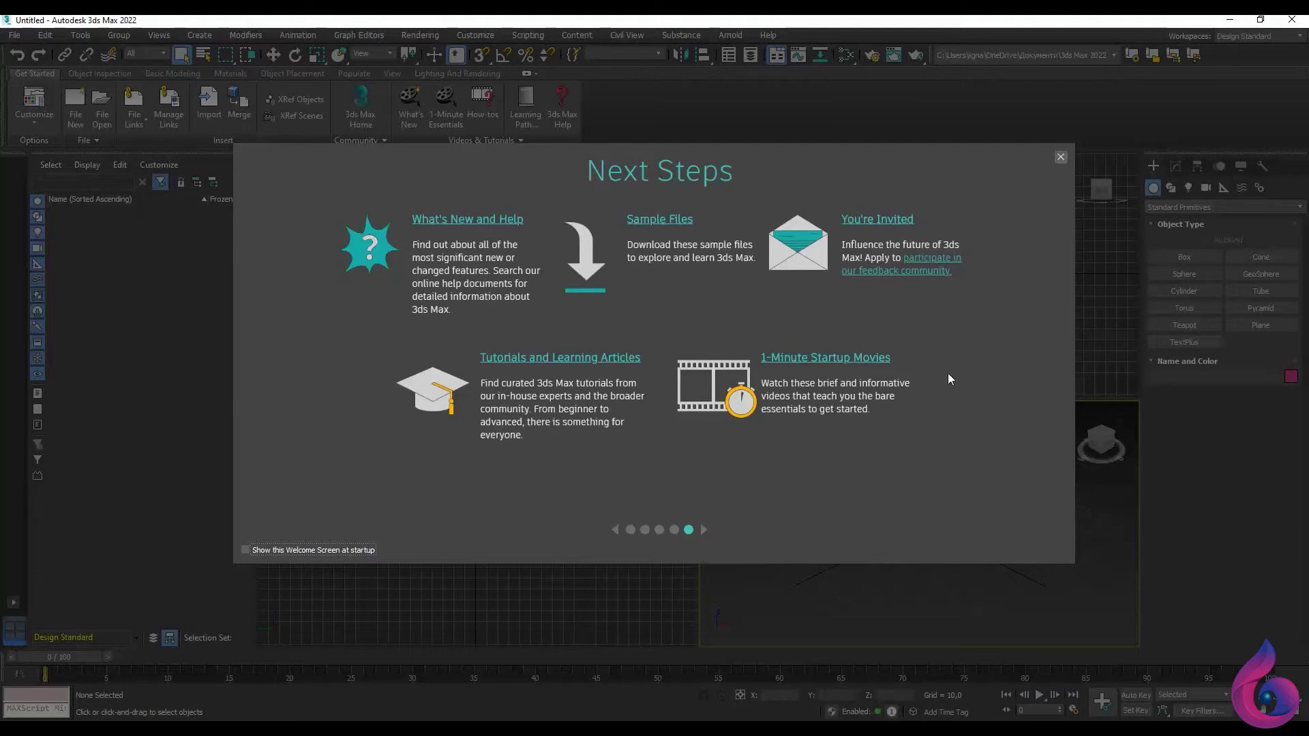
- Close the welcome screen and the Security Messages notice, then open and dismiss the Help menu
{"action": "left_click", "coordinate": [1060, 158]}
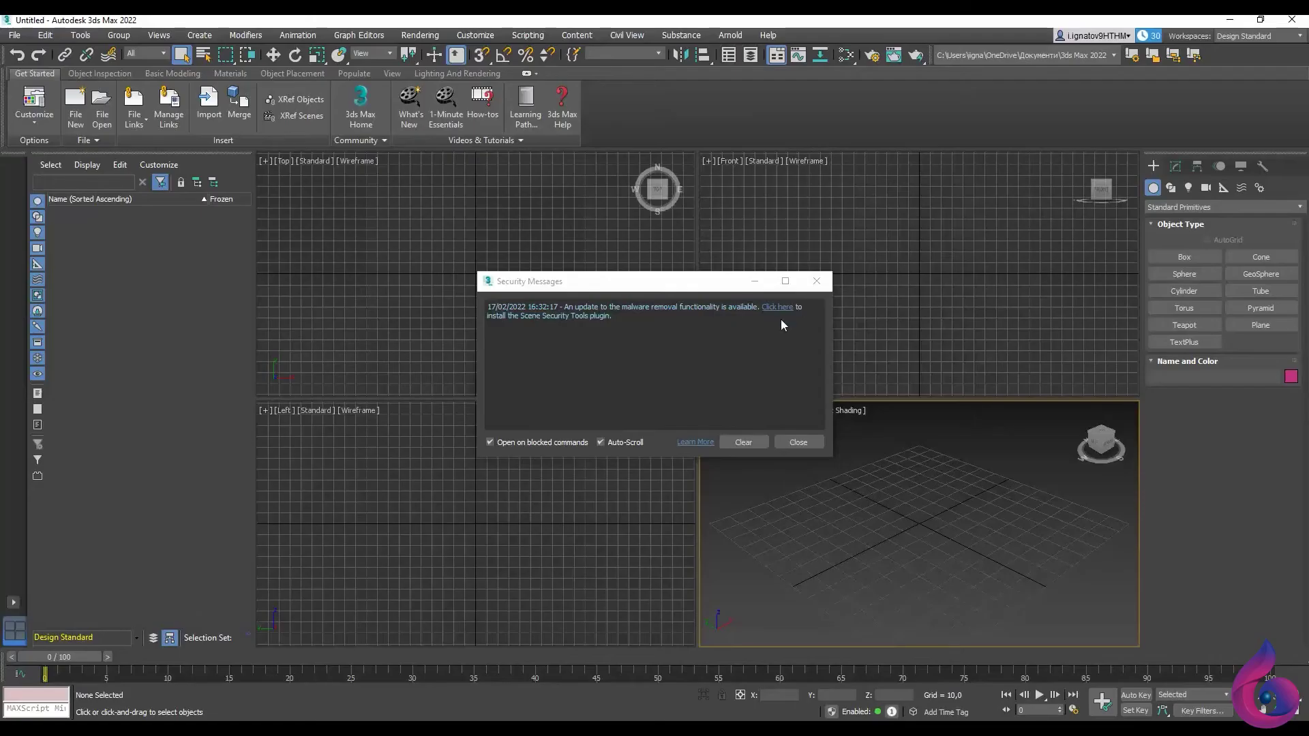
{"action": "left_click", "coordinate": [797, 443]}
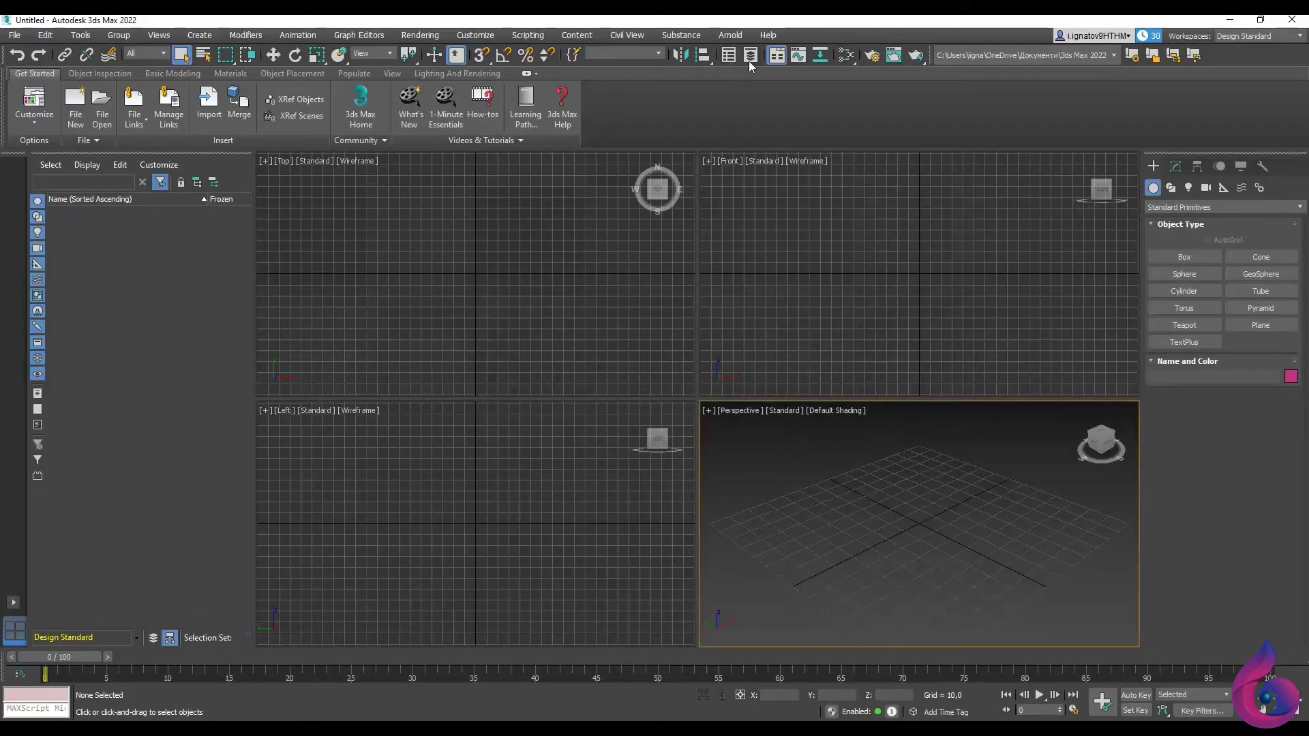
{"action": "left_click", "coordinate": [767, 34]}
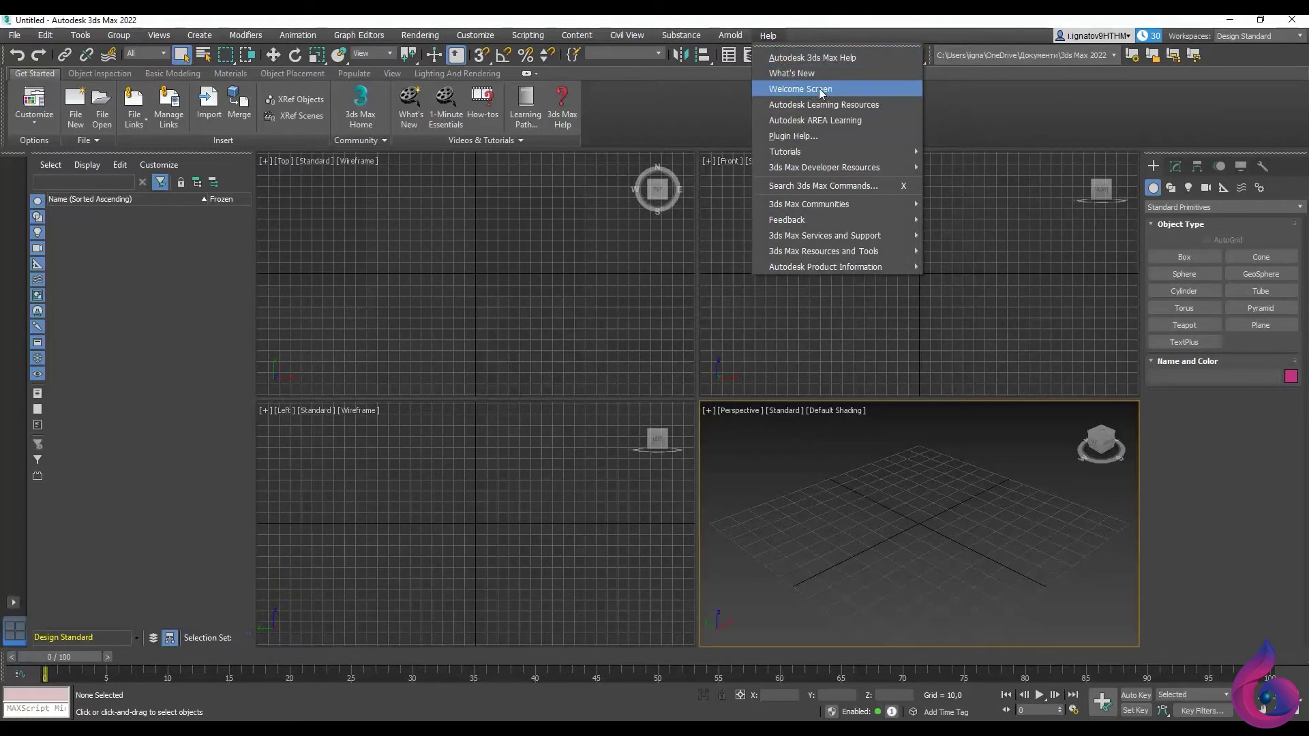
{"action": "left_click", "coordinate": [819, 24]}
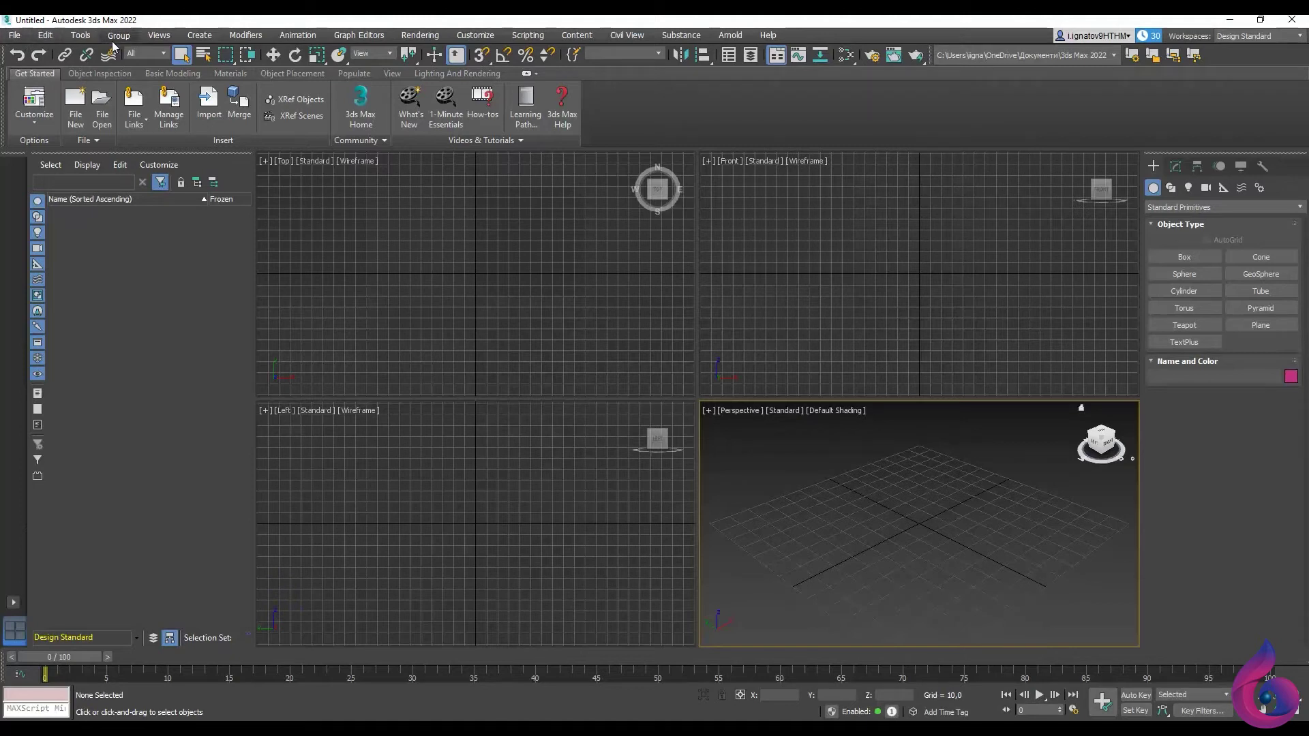
- Open and close the Help menu, then the File menu
{"action": "left_click", "coordinate": [769, 36]}
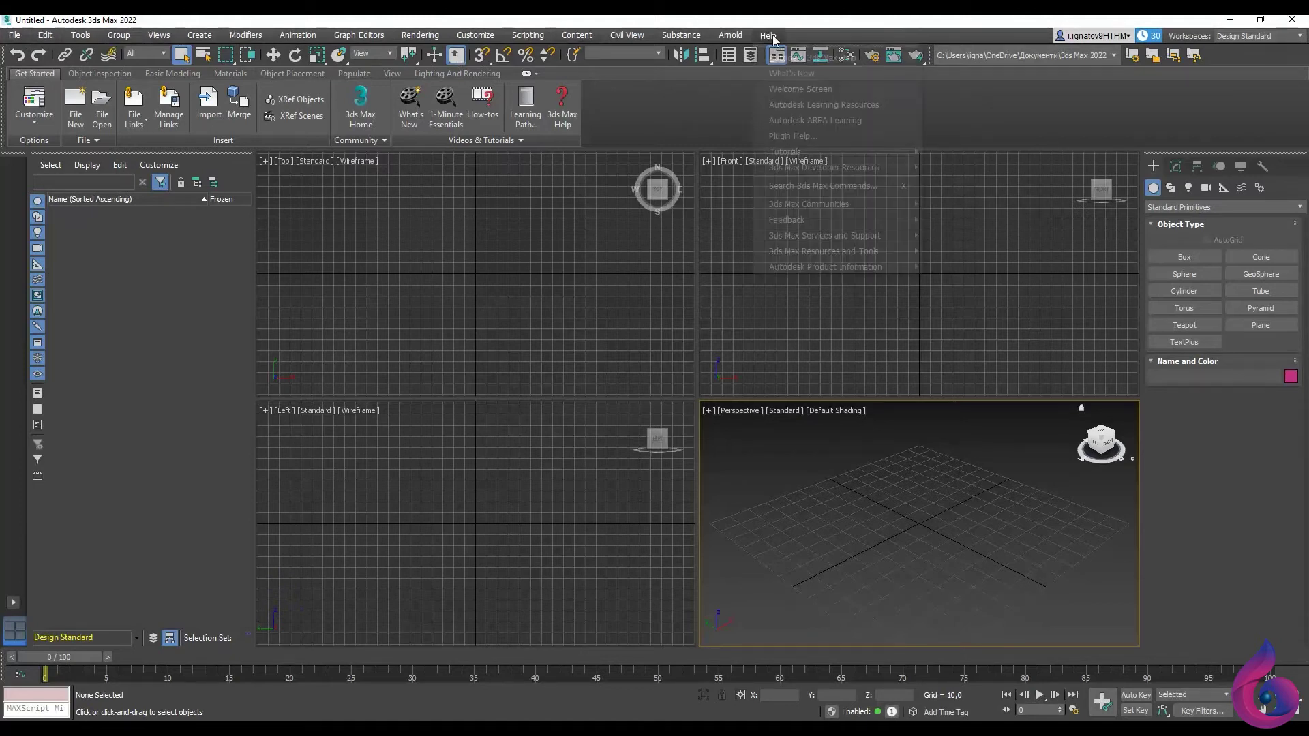
{"action": "left_click", "coordinate": [771, 36]}
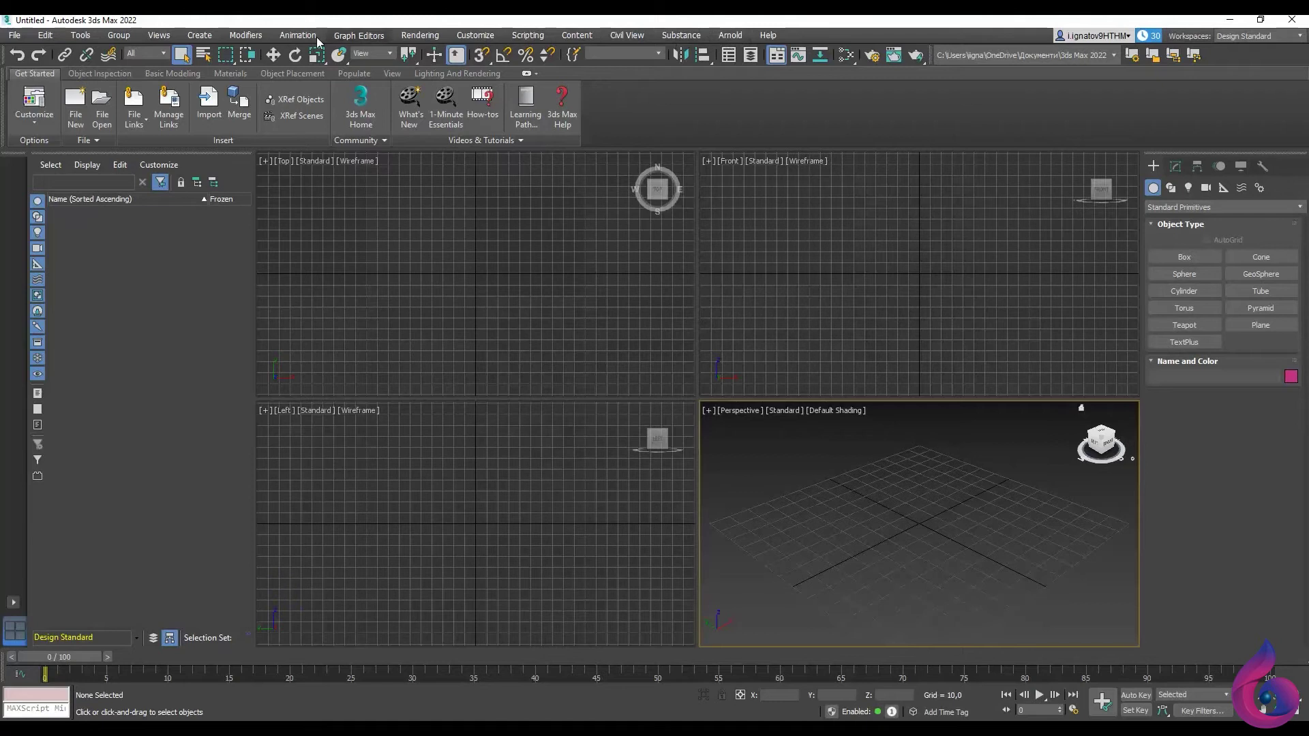
{"action": "left_click", "coordinate": [13, 36]}
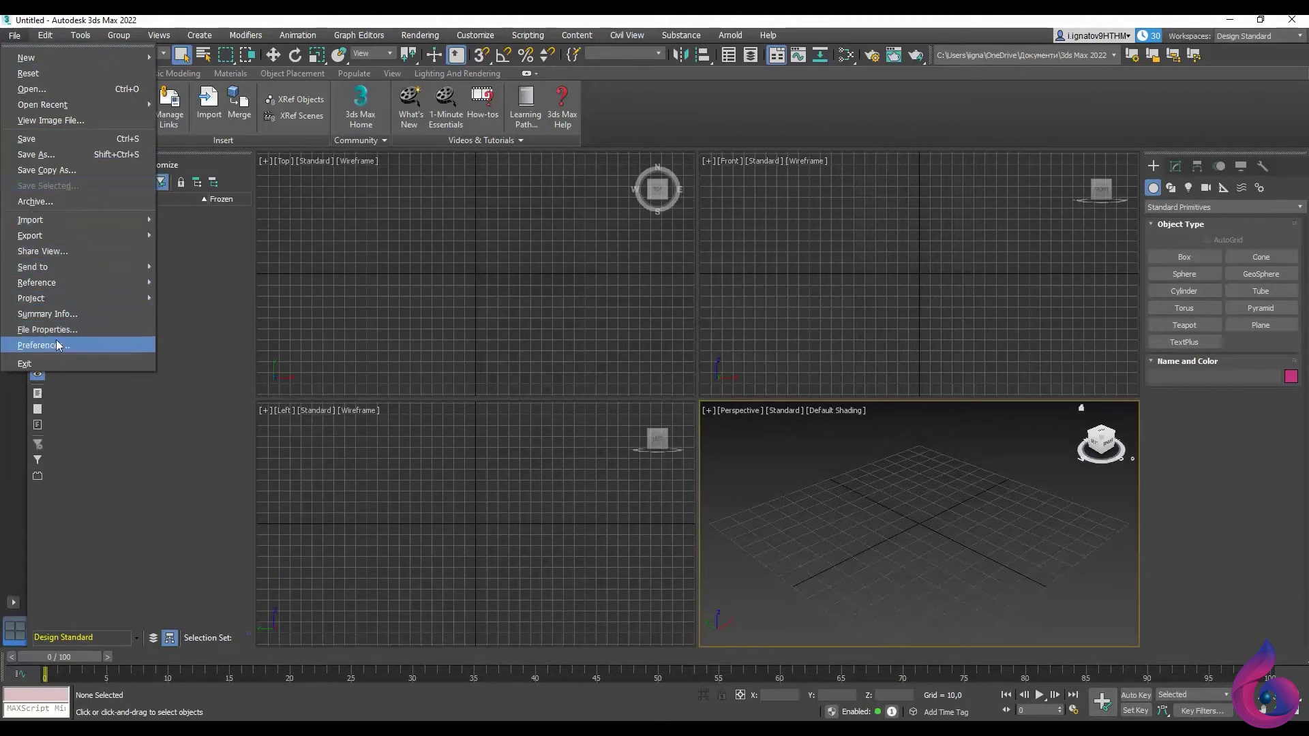
{"action": "left_click", "coordinate": [14, 35]}
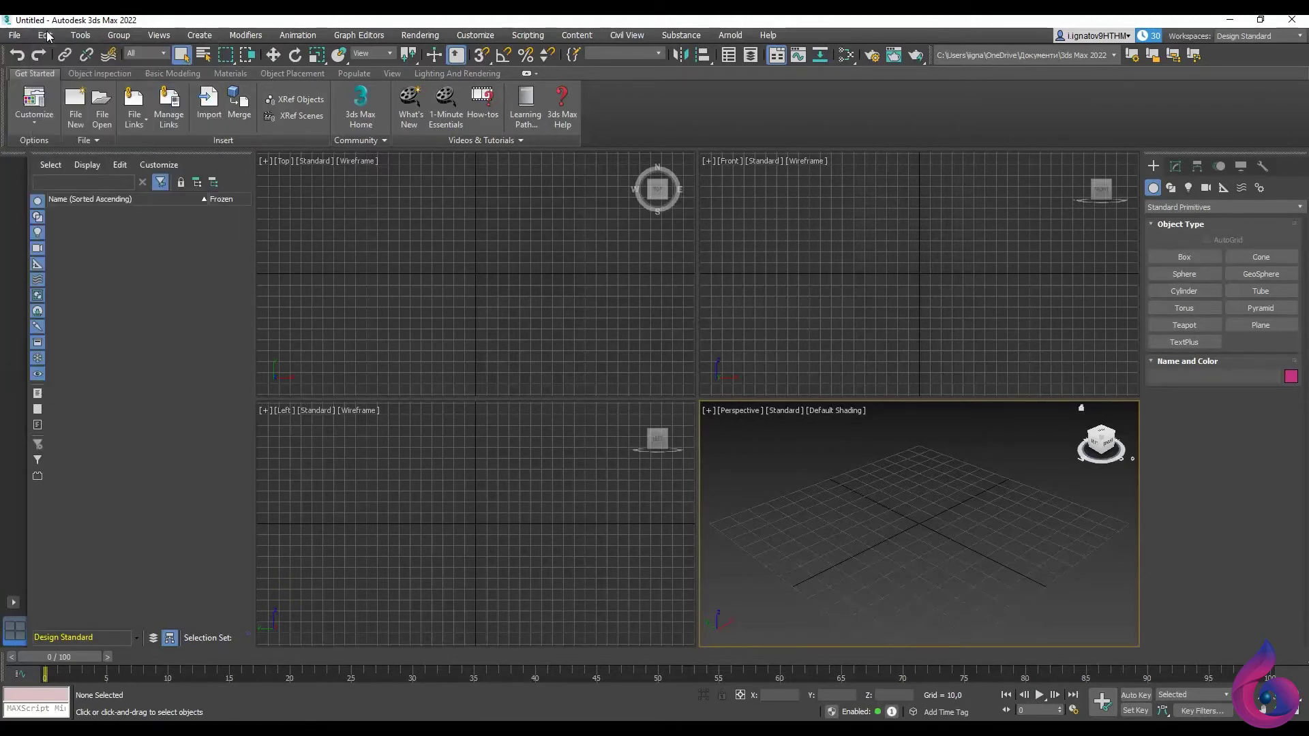
- Look through the Edit menu, then reopen the File menu listing New, Open, Save and Export
{"action": "left_click", "coordinate": [45, 35]}
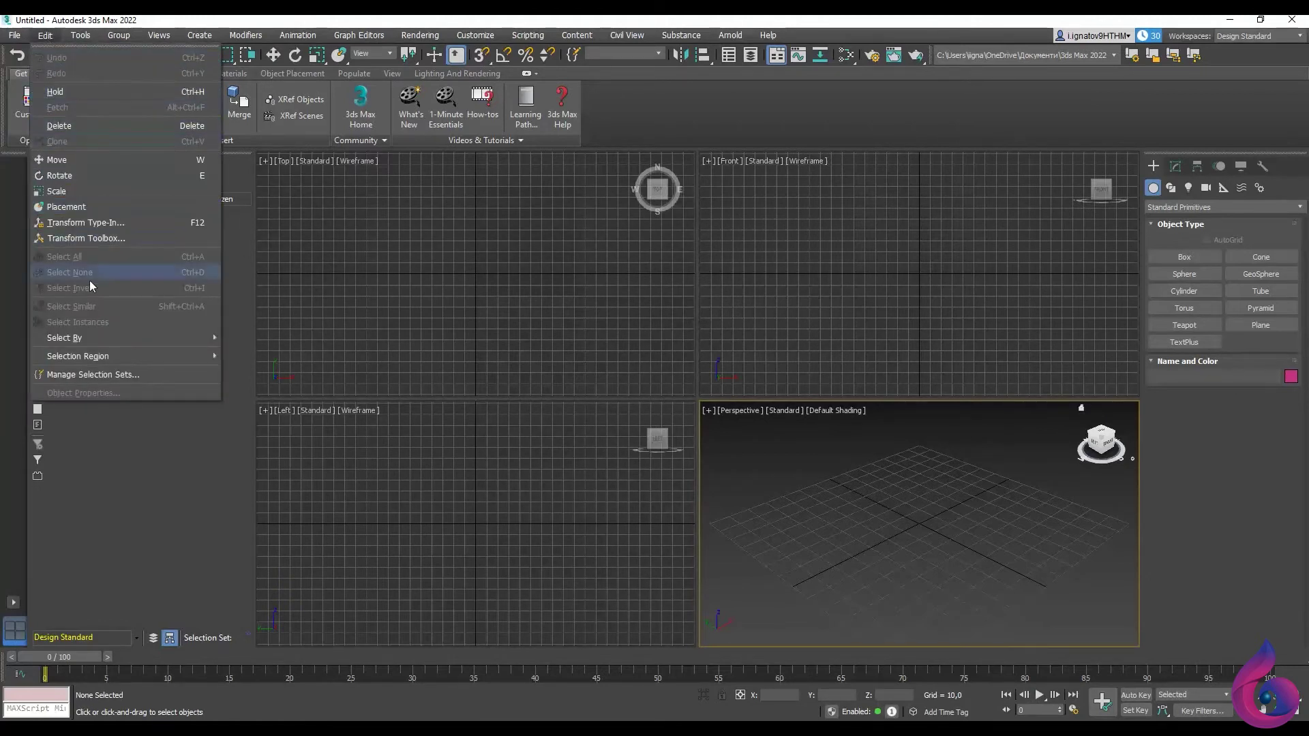
{"action": "mouse_move", "coordinate": [80, 35]}
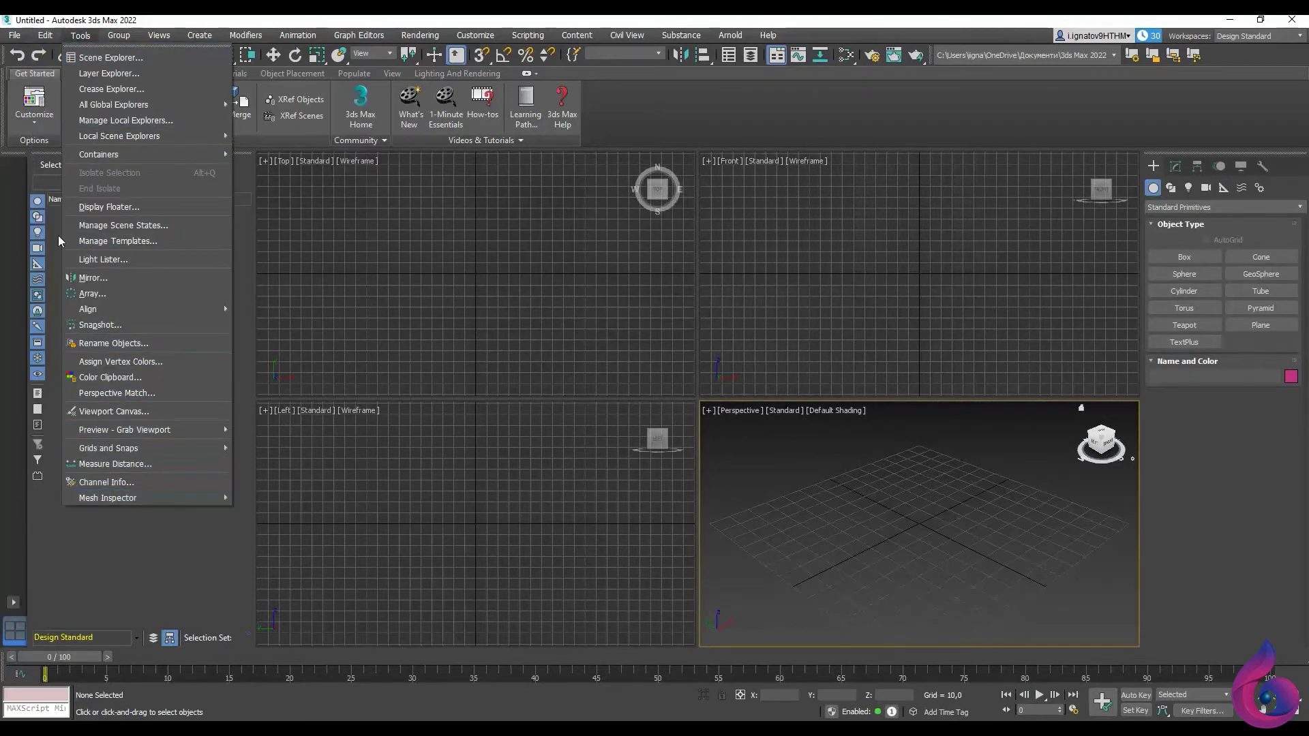
{"action": "left_click", "coordinate": [86, 35]}
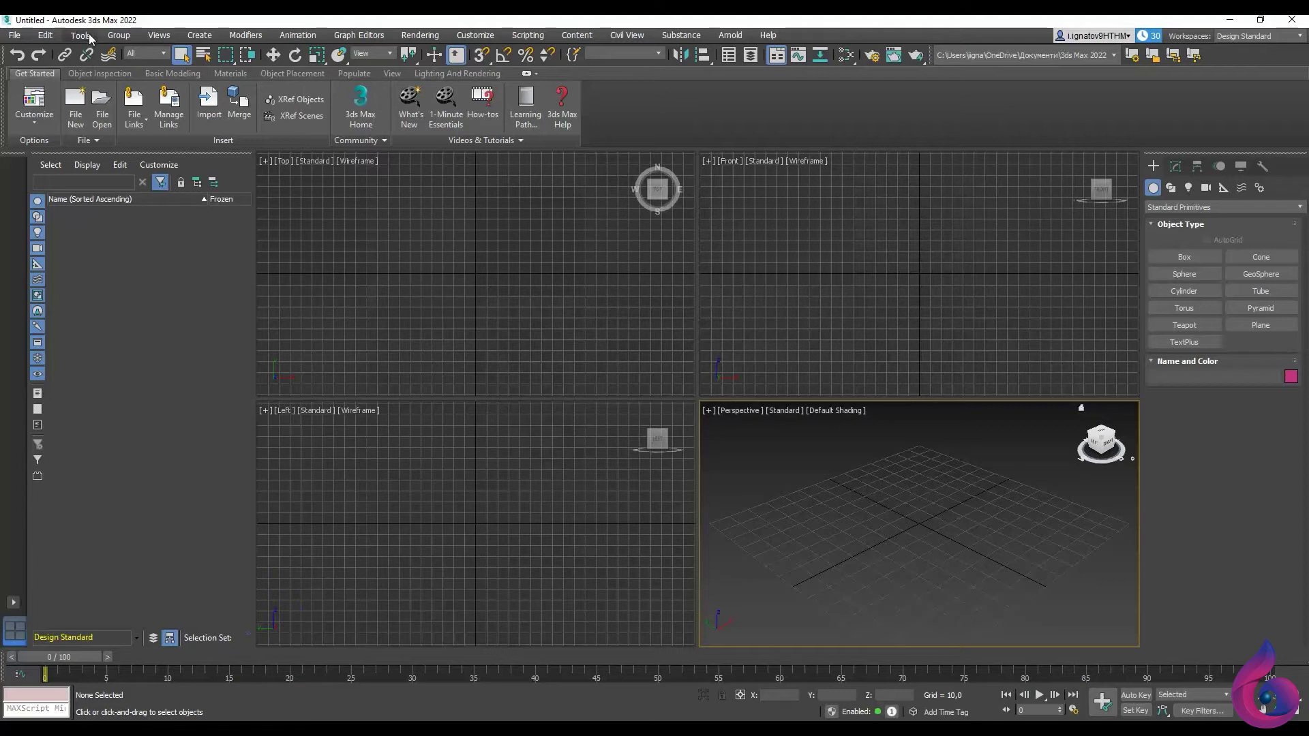
{"action": "left_click", "coordinate": [15, 36]}
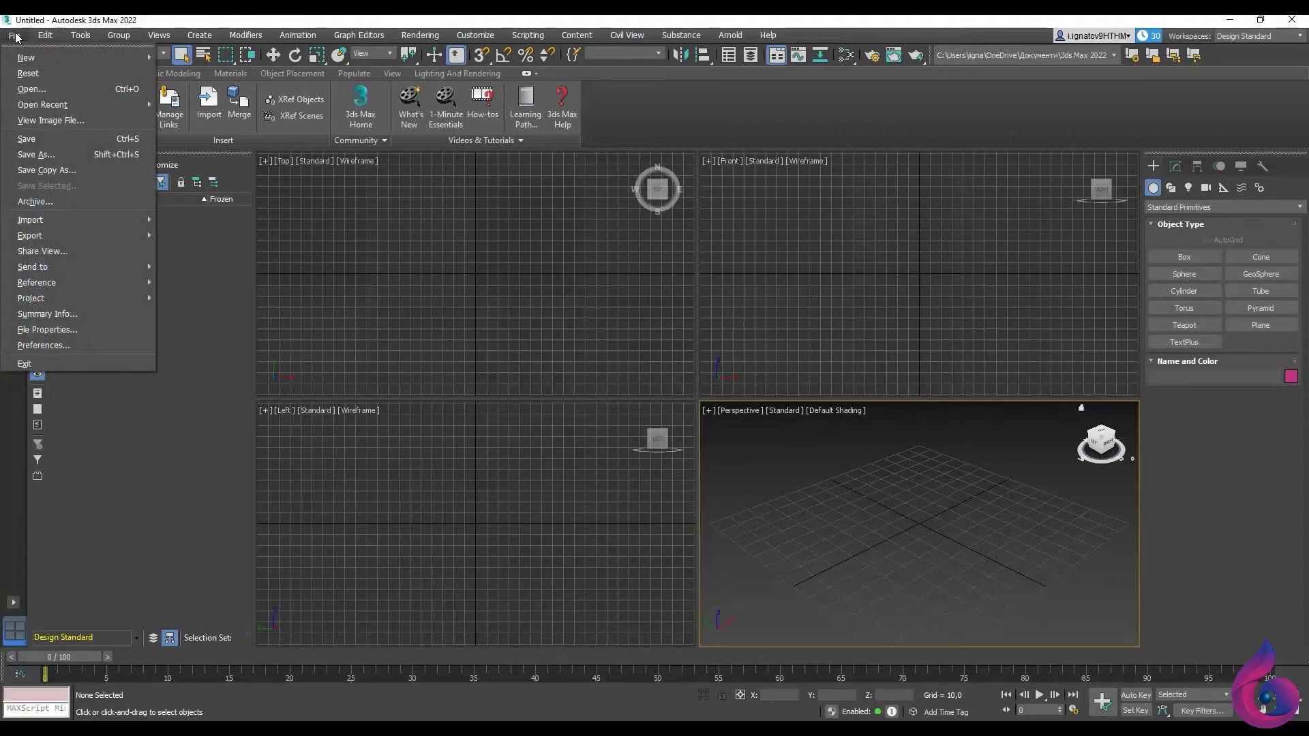
- Close the File menu to return to the empty four-viewport scene
{"action": "left_click", "coordinate": [15, 36]}
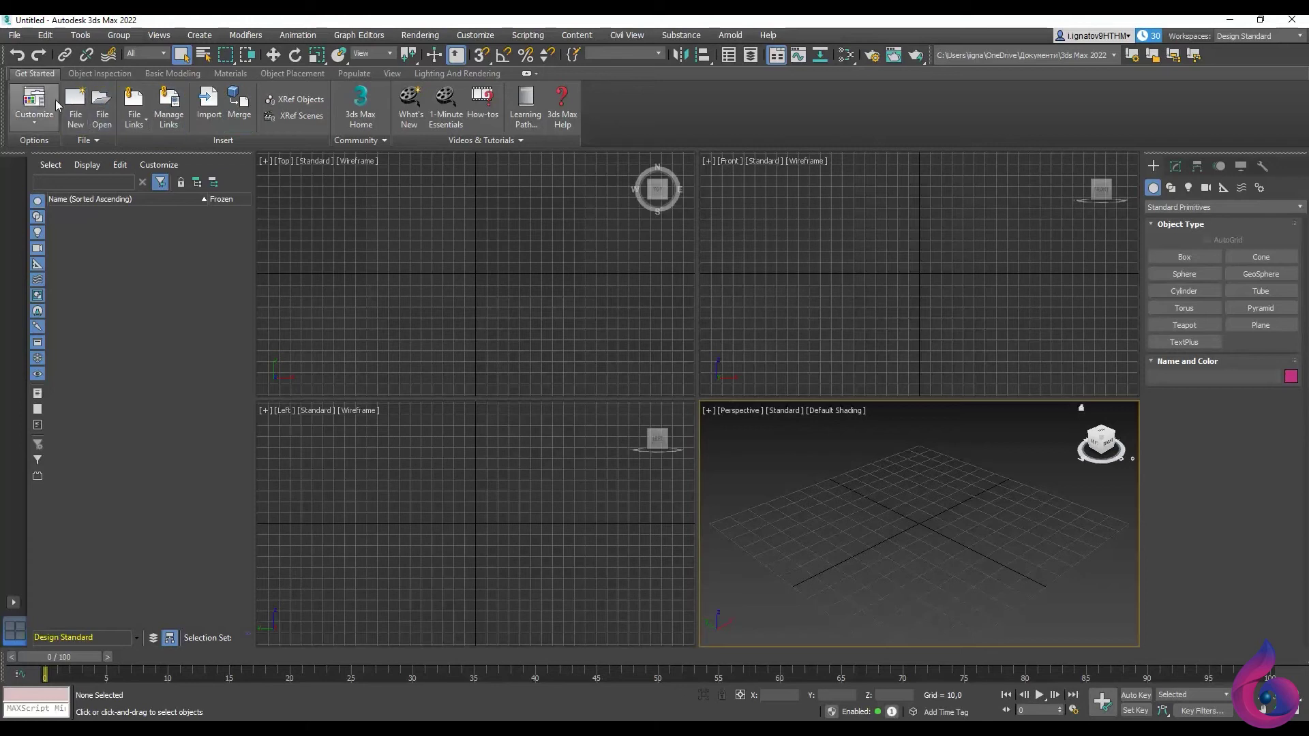
- Browse the Object Inspection and Basic Modeling ribbon tabs, checking 2D shapes and 3D primitives
{"action": "left_click", "coordinate": [99, 73]}
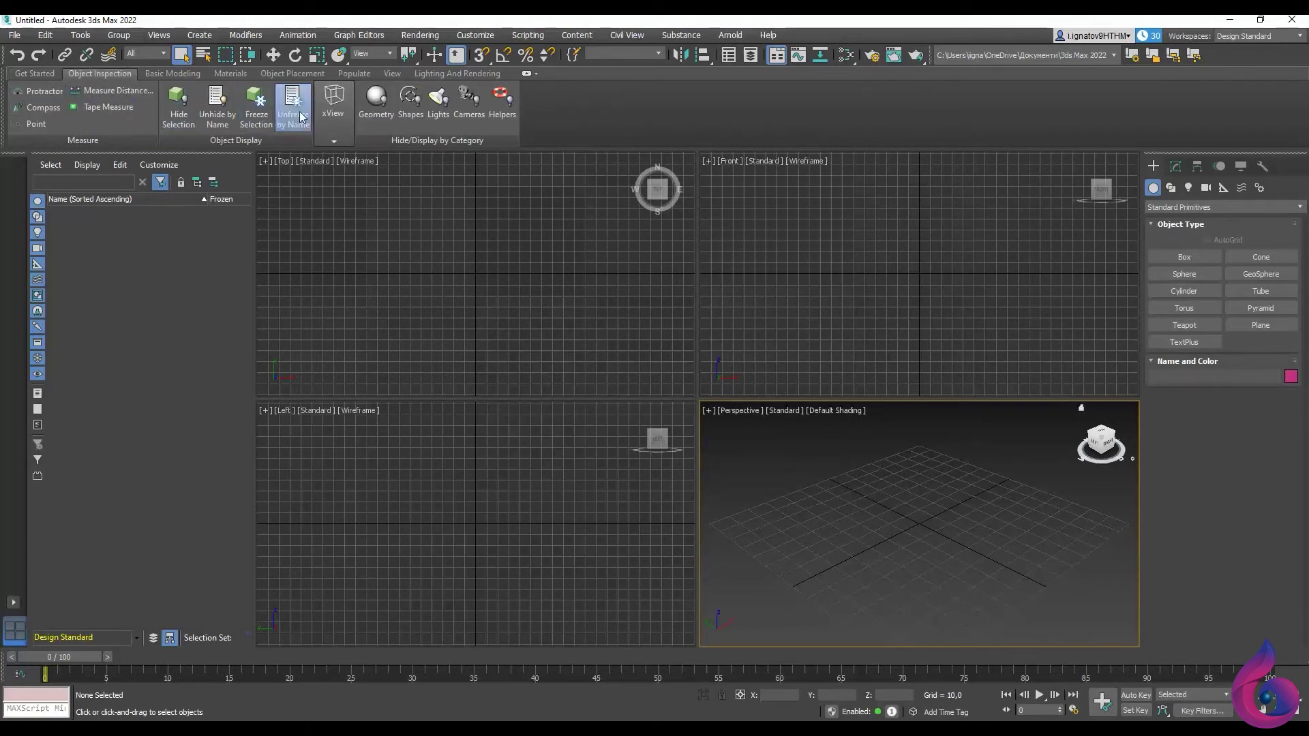
{"action": "left_click", "coordinate": [172, 74]}
{"action": "left_click", "coordinate": [27, 102]}
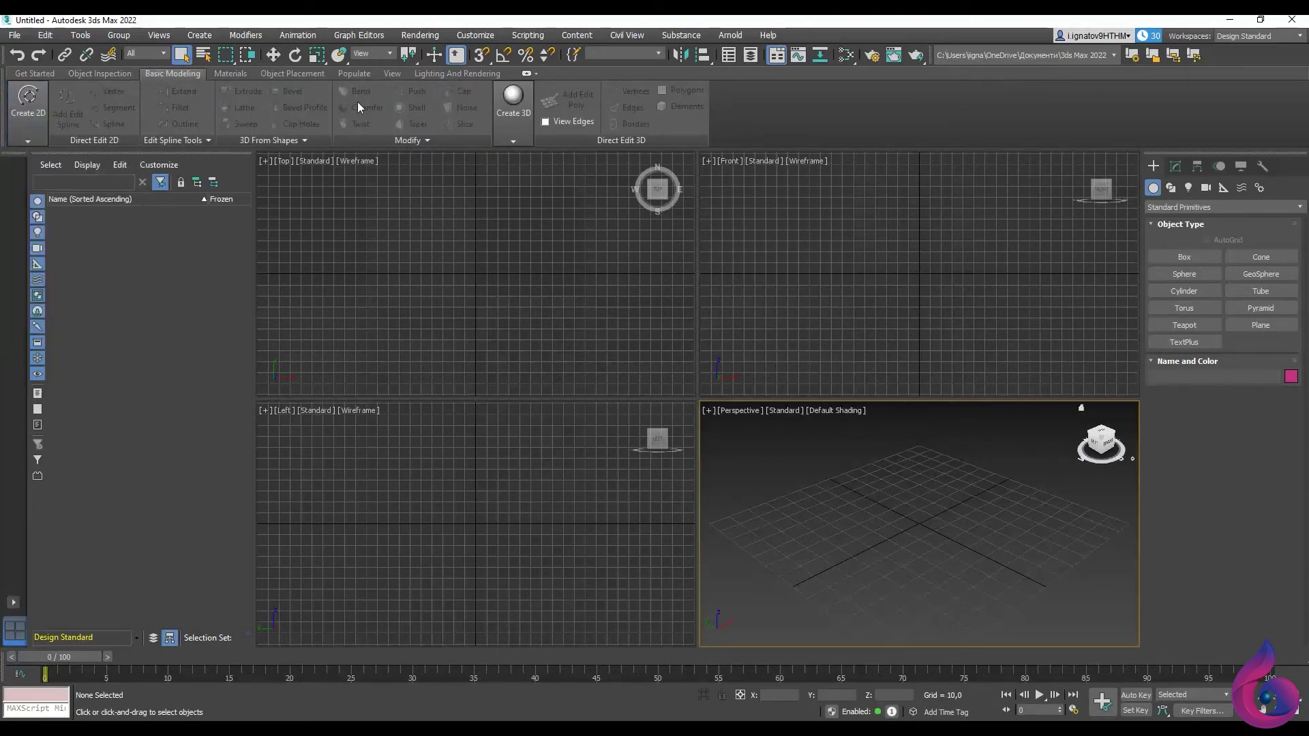
{"action": "left_click", "coordinate": [524, 114]}
- Show the Materials, Object Placement, View and Lighting And Rendering tabs, then minimize and restore the ribbon
{"action": "left_click", "coordinate": [229, 74]}
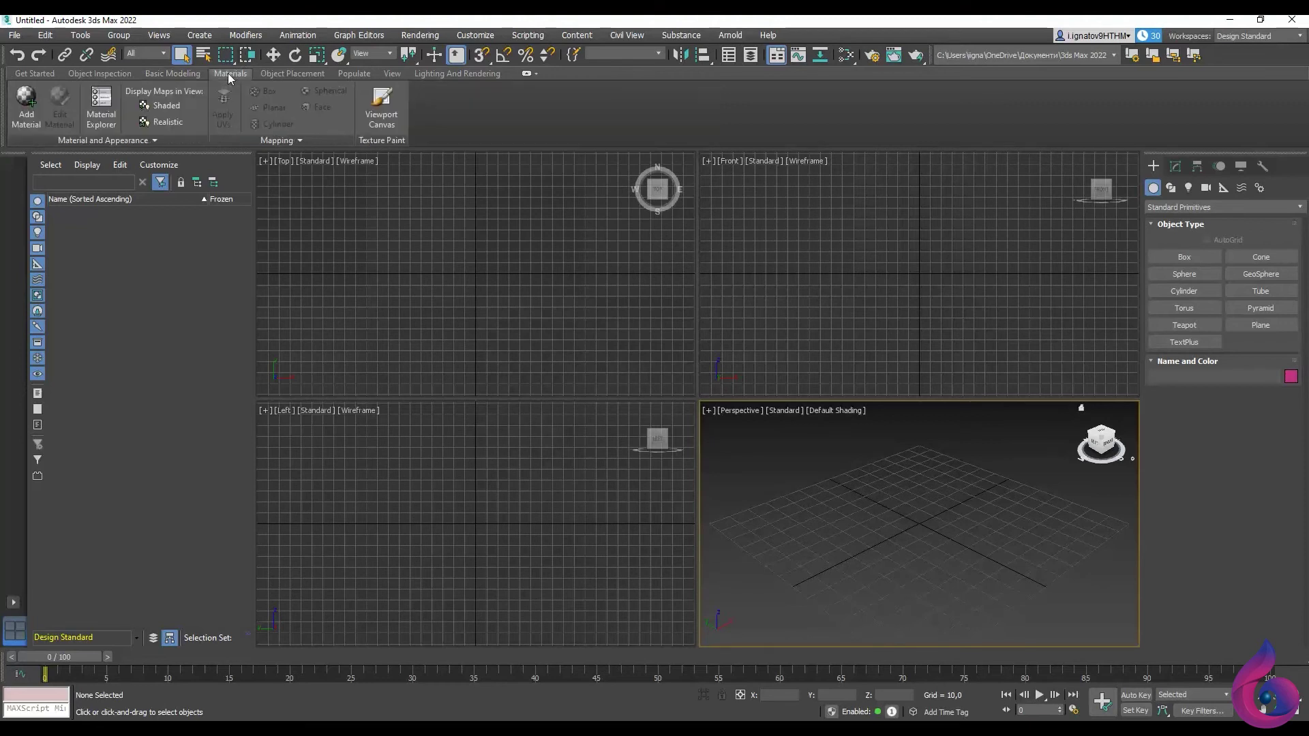
{"action": "left_click", "coordinate": [280, 73]}
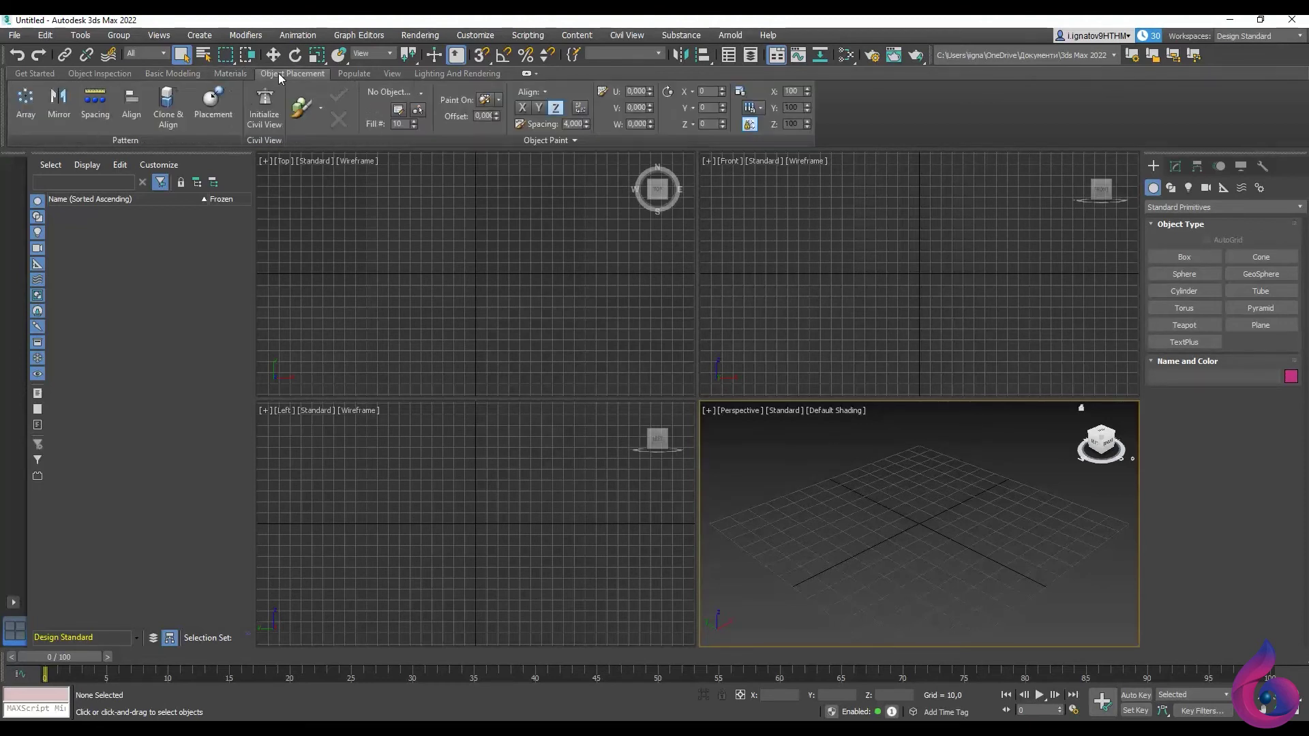
{"action": "left_click", "coordinate": [392, 74]}
{"action": "left_click", "coordinate": [433, 74]}
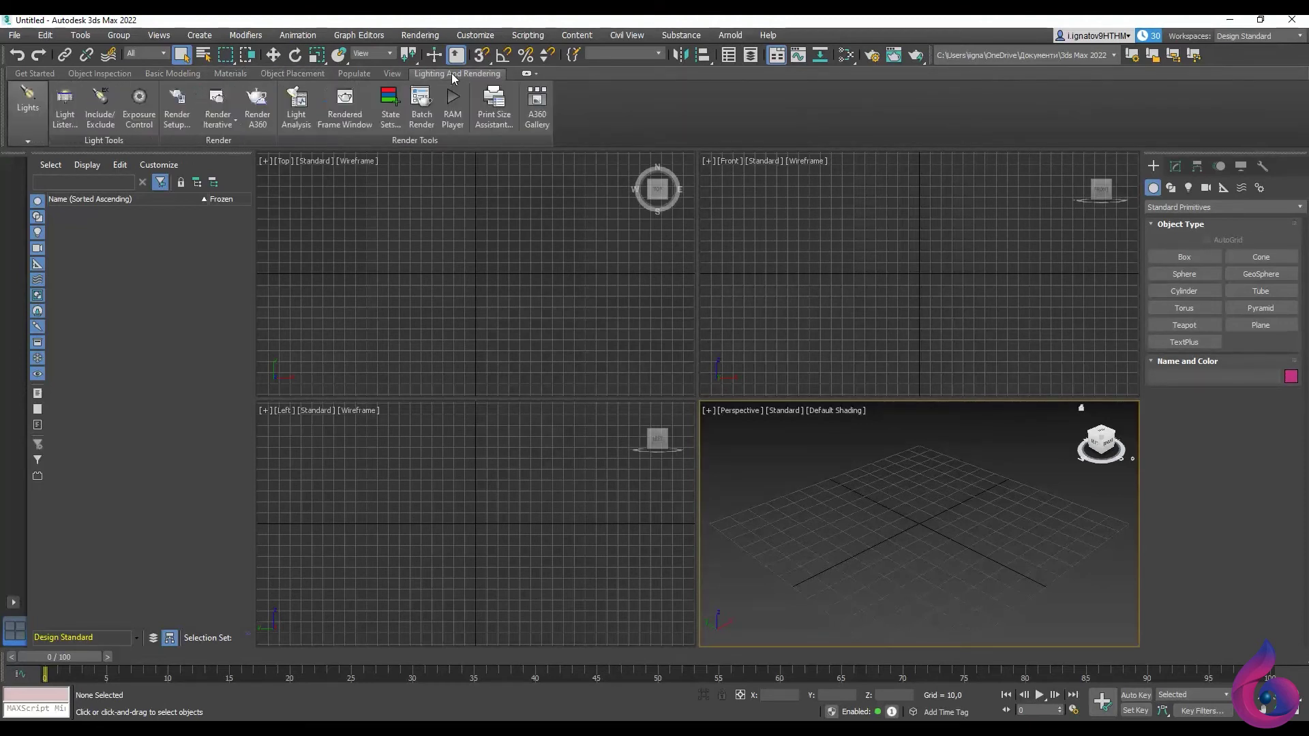
{"action": "left_click", "coordinate": [527, 73]}
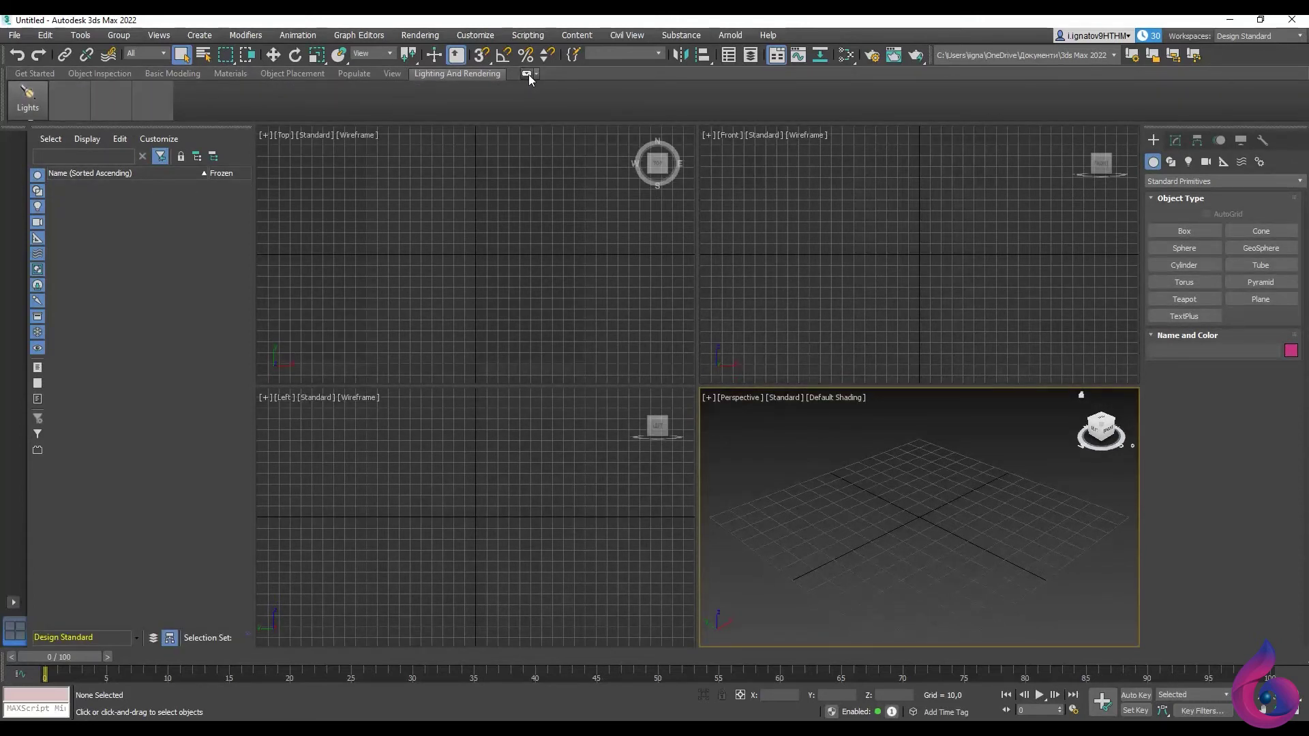
{"action": "left_click", "coordinate": [528, 75]}
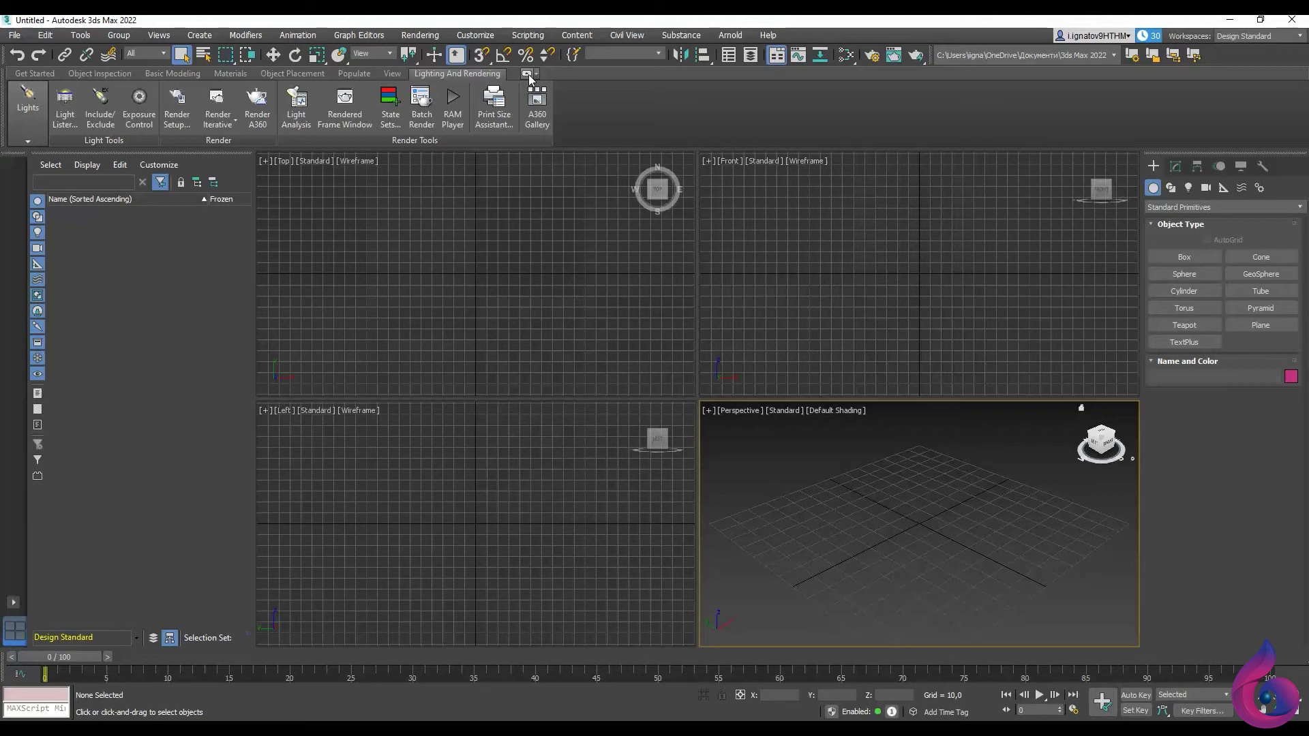
- Minimize the ribbon so the Lighting And Rendering tools show only compact group buttons
{"action": "left_click", "coordinate": [529, 77]}
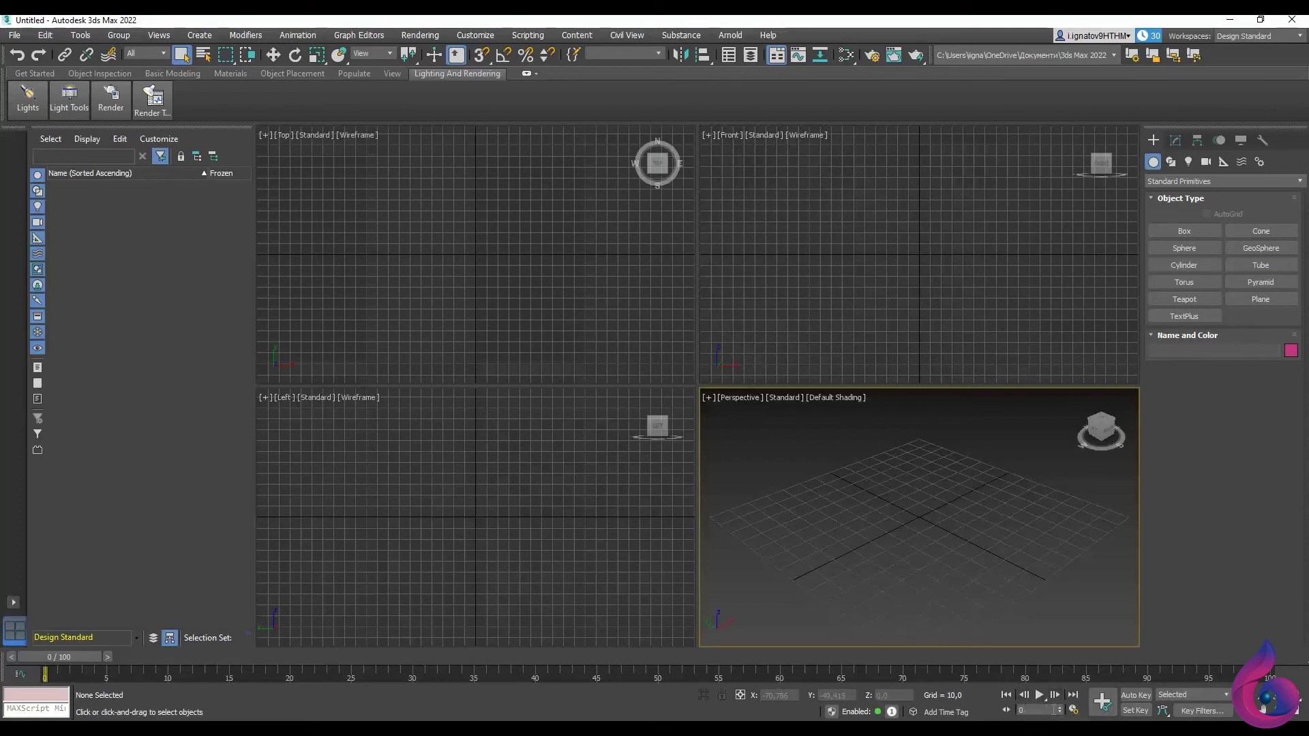
{"action": "left_click", "coordinate": [1007, 711]}
{"action": "left_click", "coordinate": [1007, 710]}
{"action": "left_click", "coordinate": [1007, 711]}
{"action": "left_click", "coordinate": [1007, 711]}
{"action": "left_click", "coordinate": [45, 710]}
{"action": "left_click", "coordinate": [87, 139]}
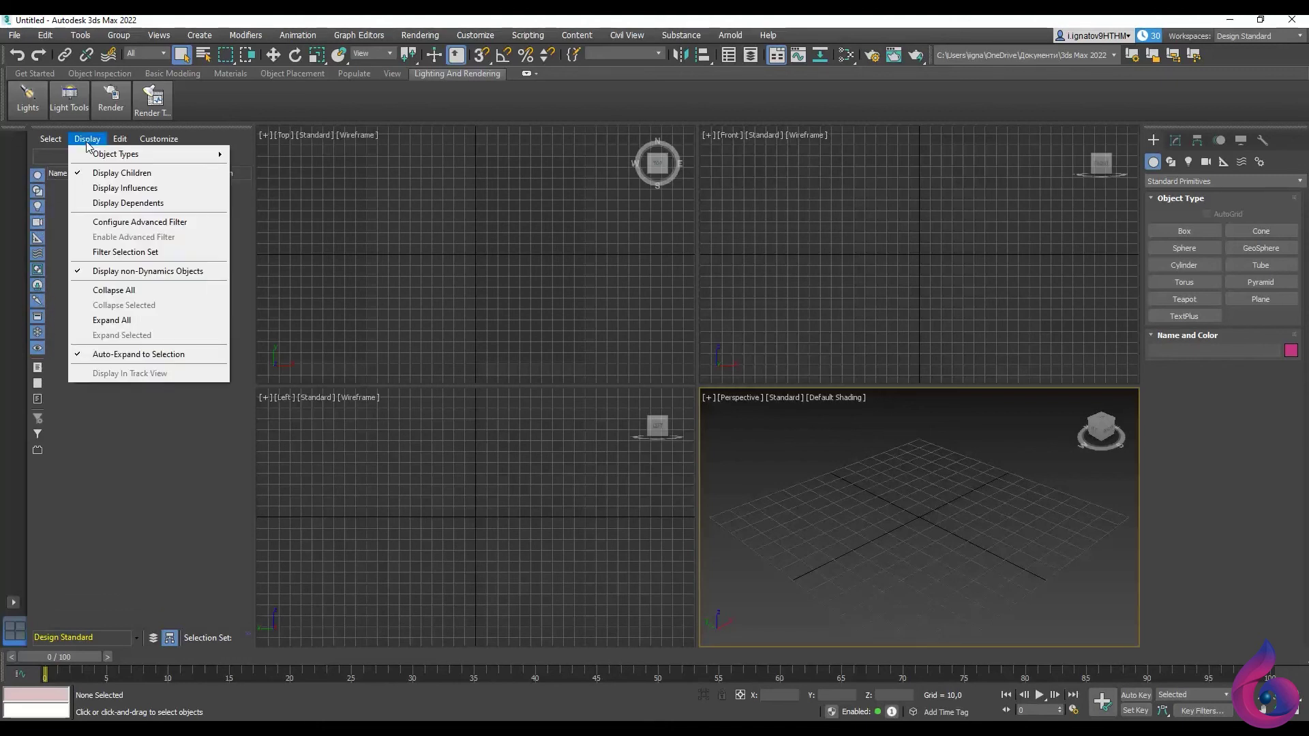
{"action": "mouse_move", "coordinate": [153, 140]}
{"action": "mouse_move", "coordinate": [51, 138]}
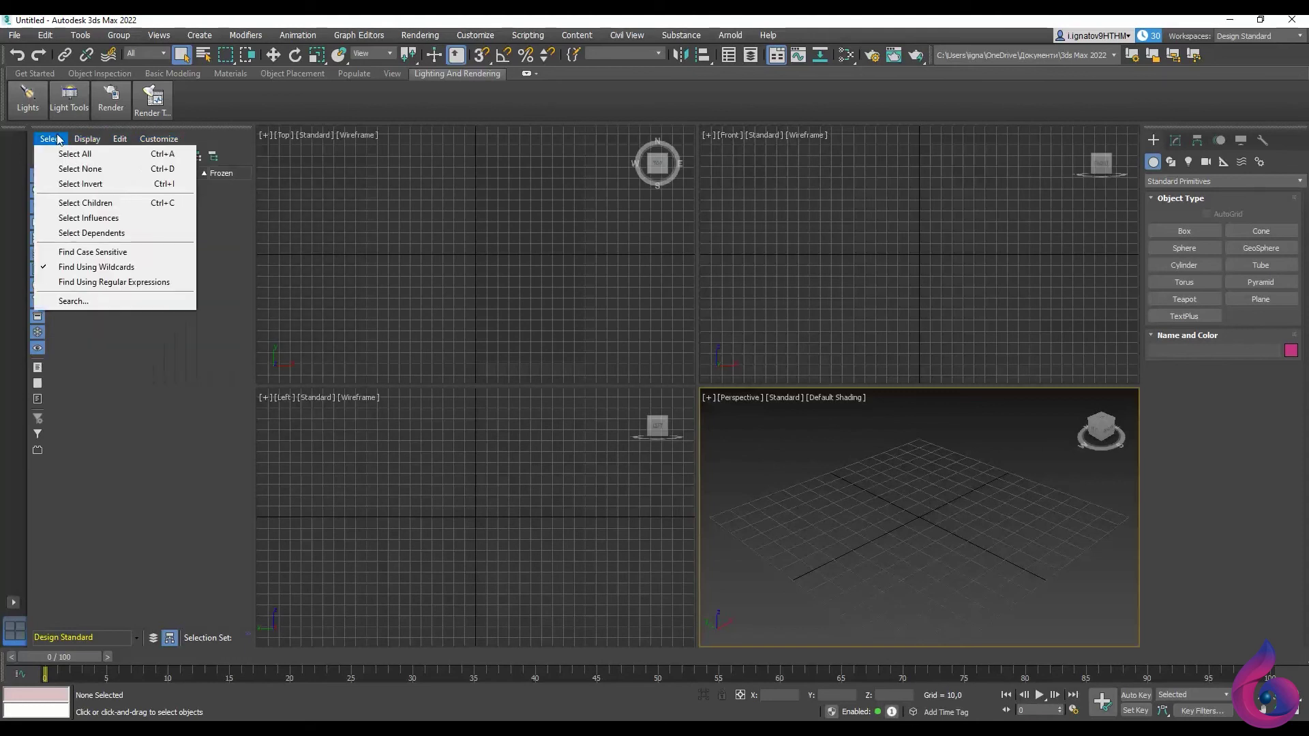
{"action": "left_click", "coordinate": [169, 365]}
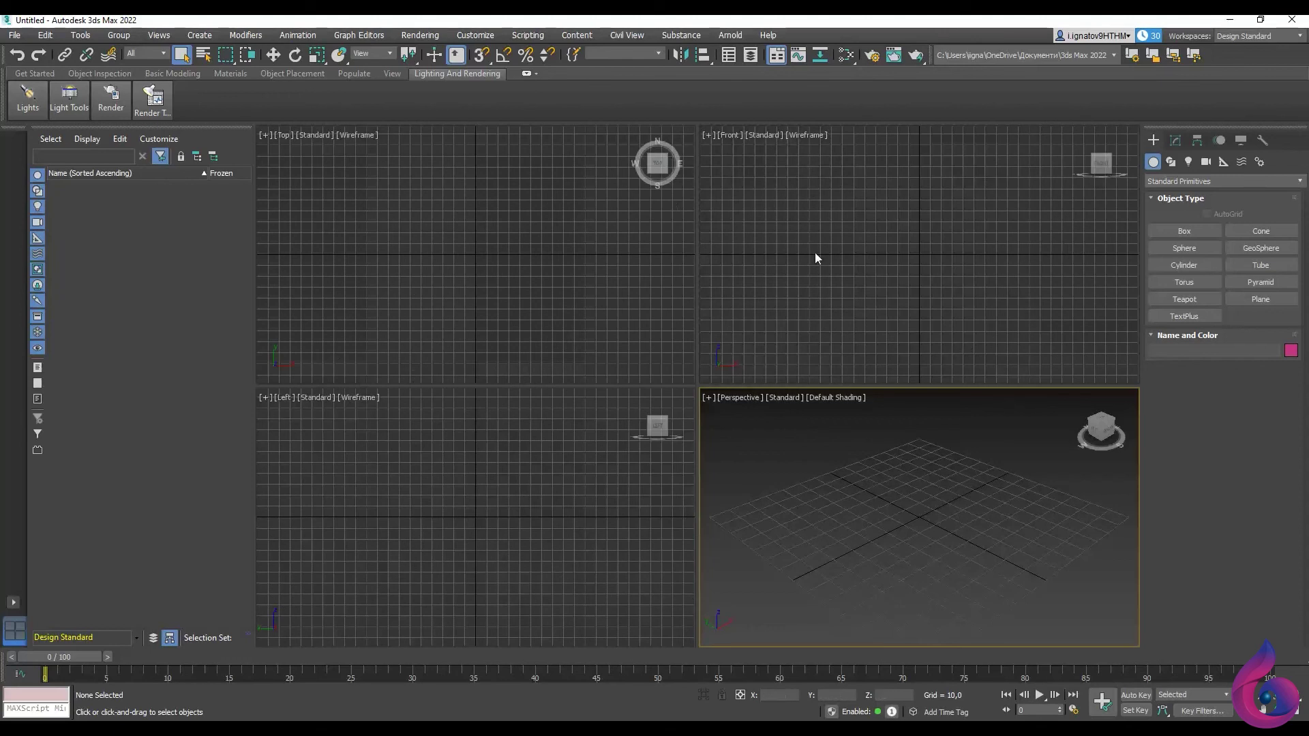
{"action": "left_click", "coordinate": [433, 350]}
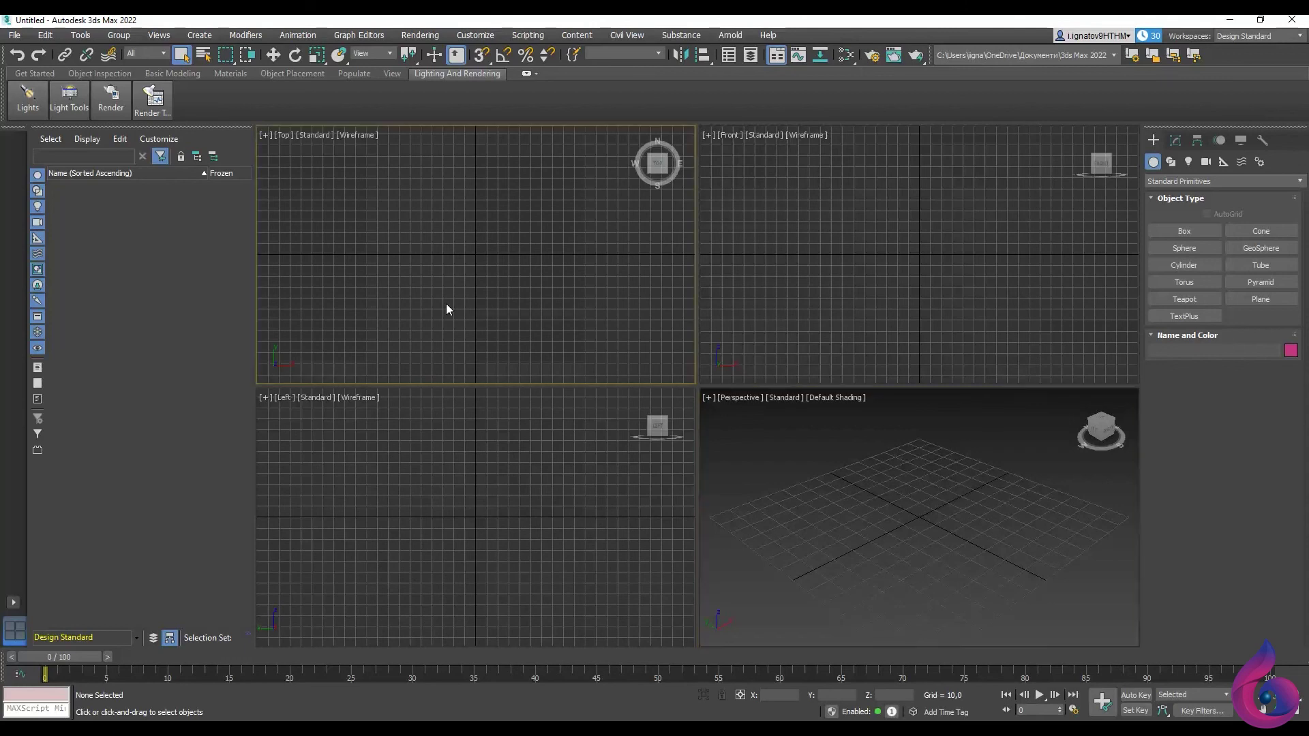
{"action": "left_click", "coordinate": [914, 288]}
{"action": "left_click", "coordinate": [499, 519]}
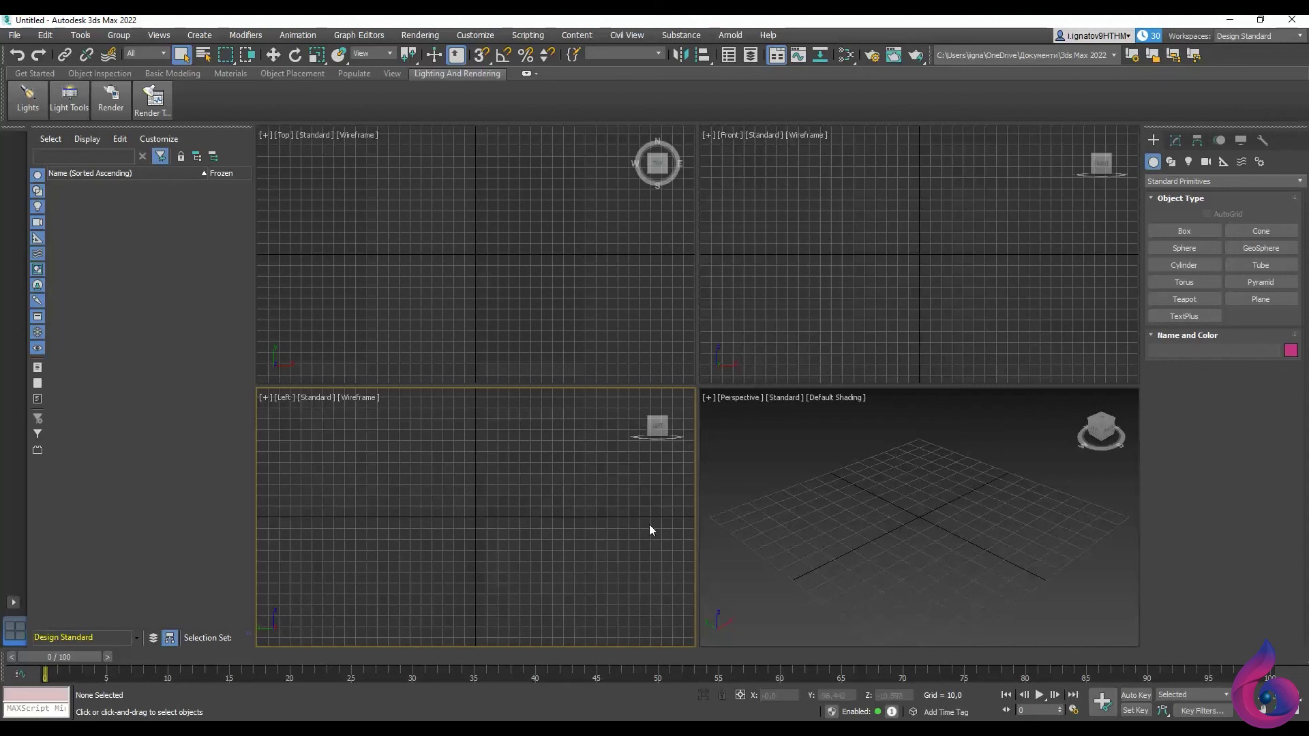
{"action": "left_click", "coordinate": [846, 478]}
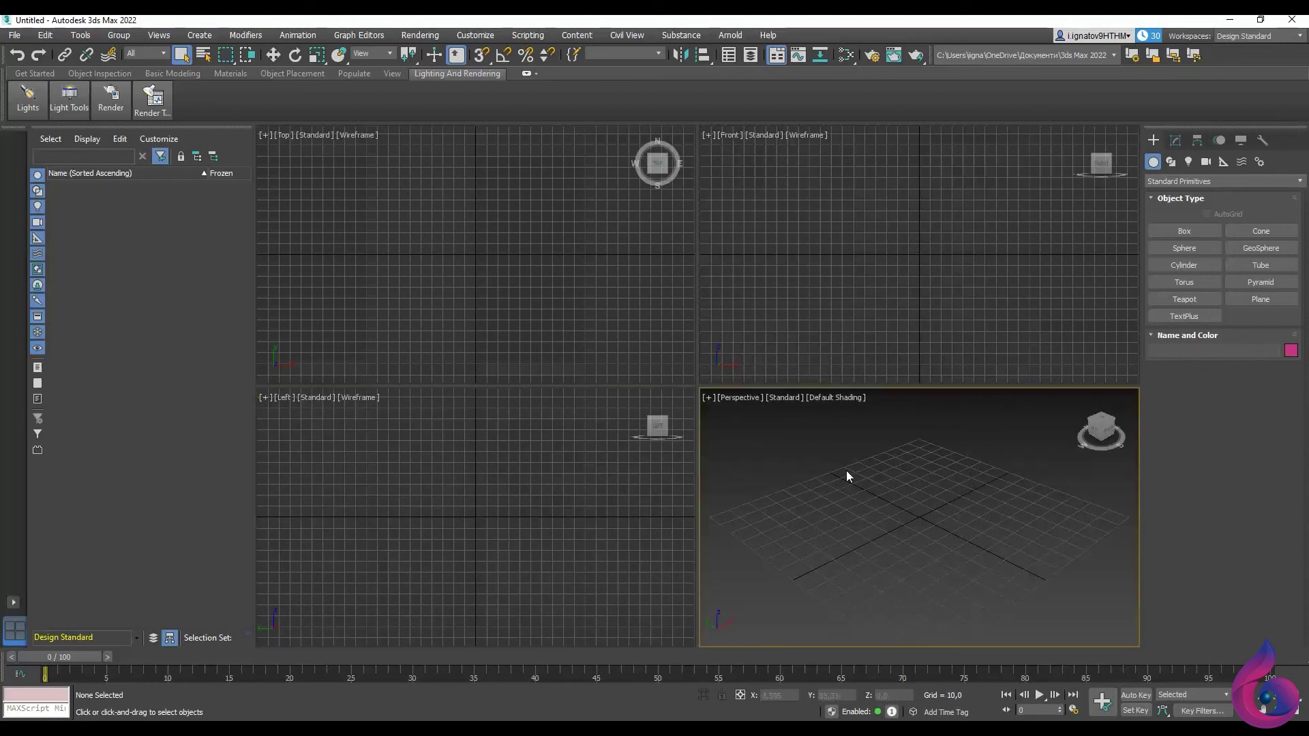